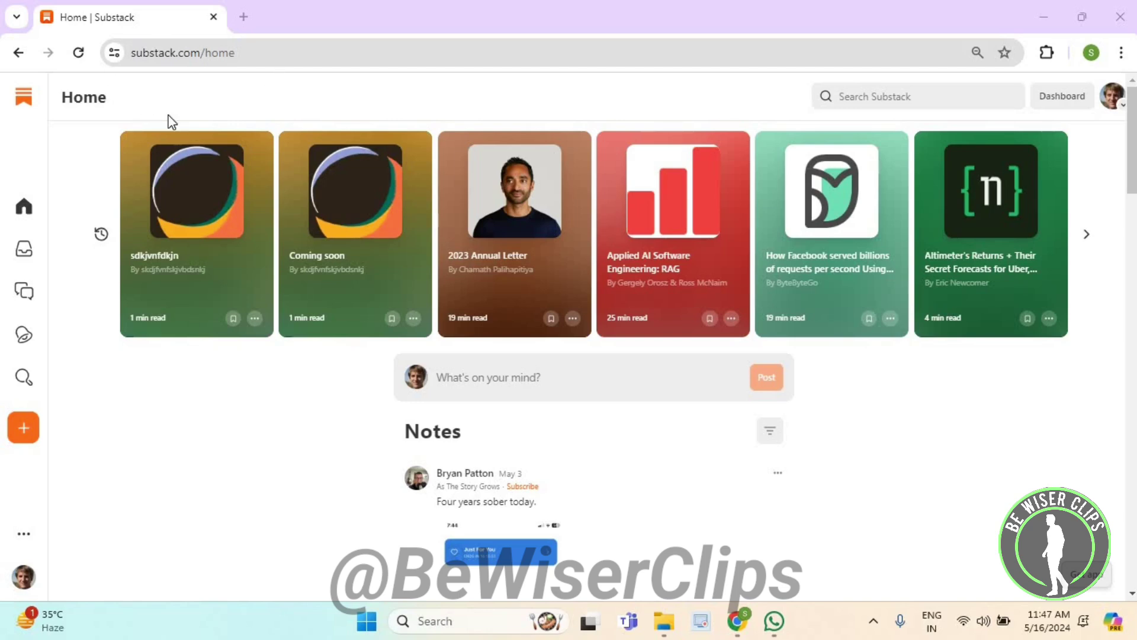
Show your profile's Reads list of eight followed publications, ByteByteGo Newsletter to Substack Reads.
{"action": "left_click", "coordinate": [24, 576]}
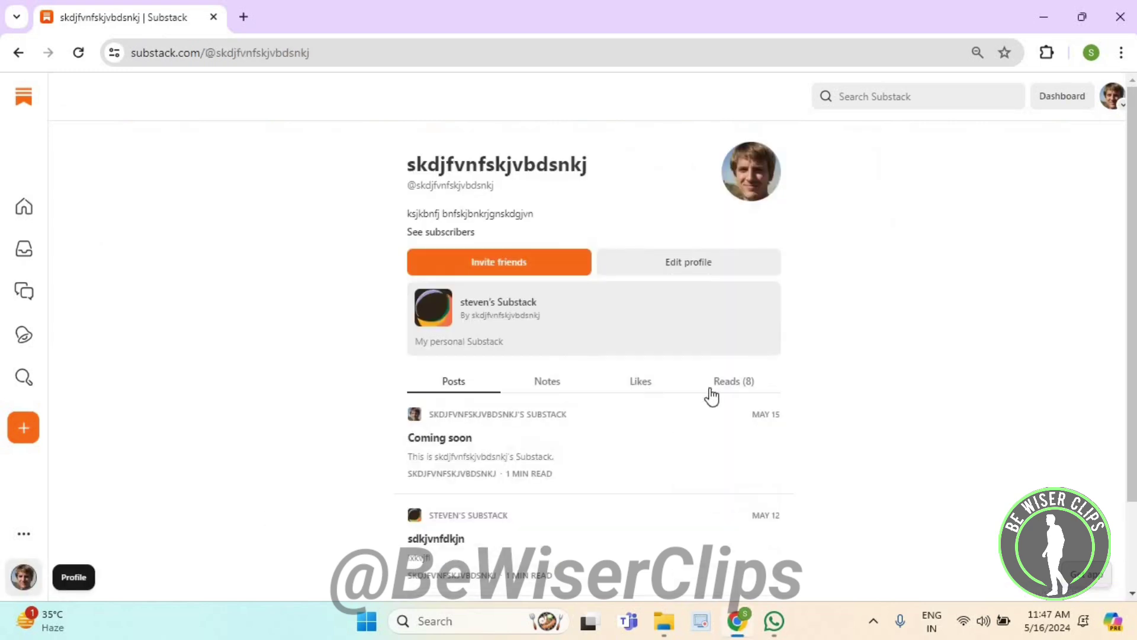
{"action": "left_click", "coordinate": [726, 388]}
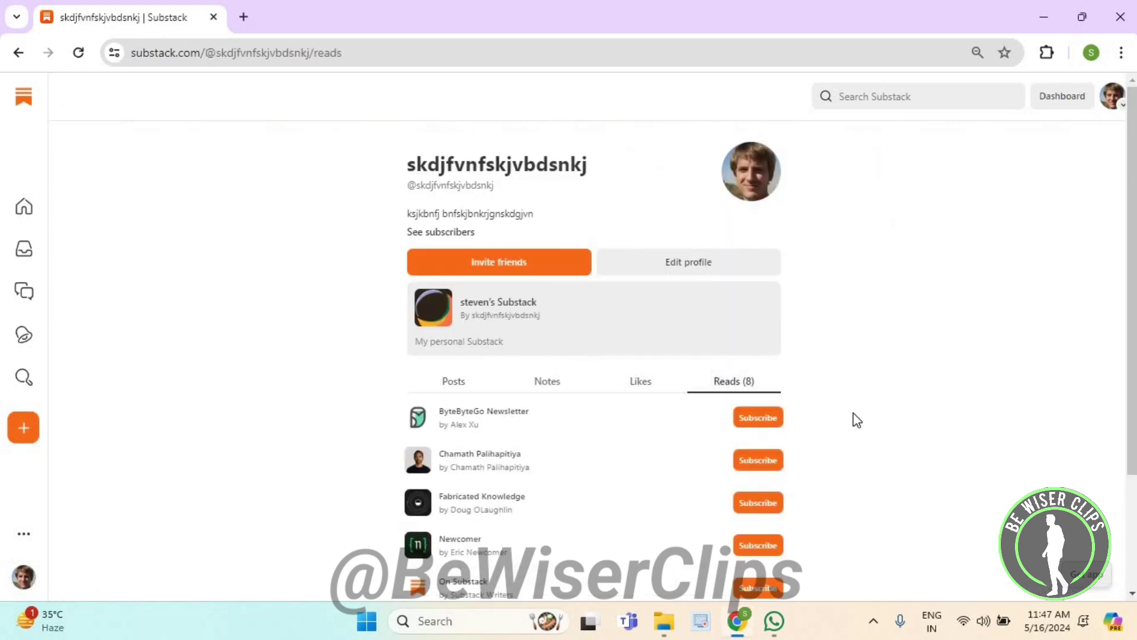
{"action": "scroll", "coordinate": [854, 420], "scroll_direction": "down", "scroll_amount": 2}
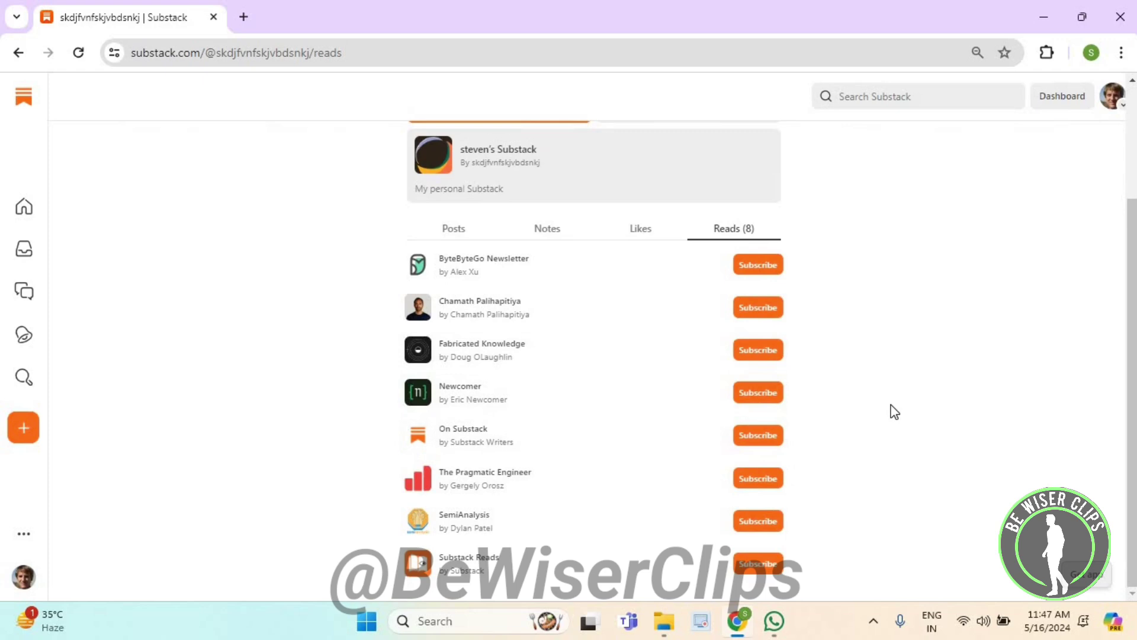